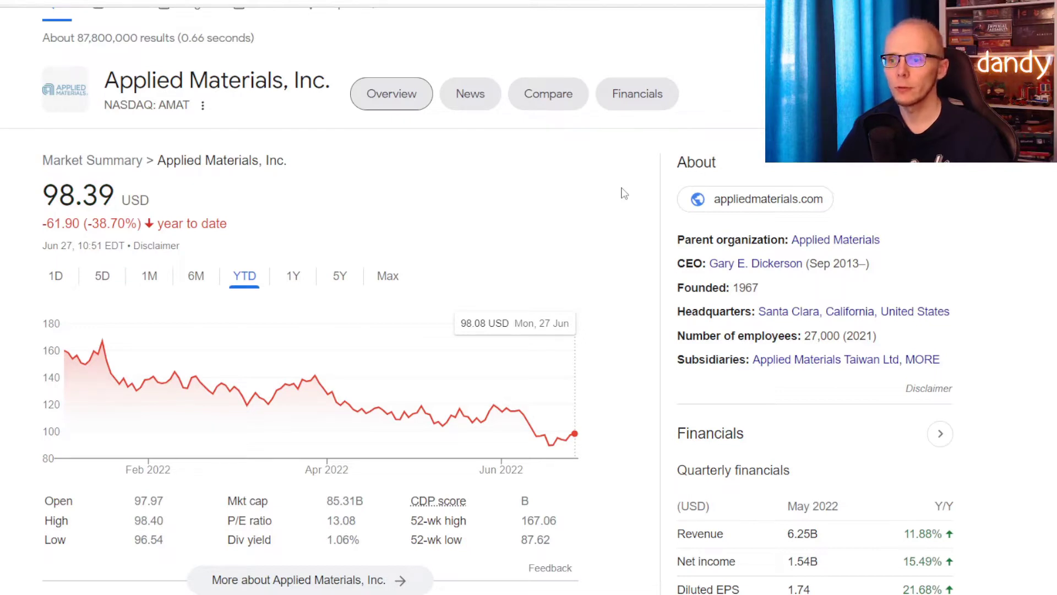
Switch AMAT's stock chart to the 1Y range, then to the 5Y range
{"action": "left_click", "coordinate": [293, 276]}
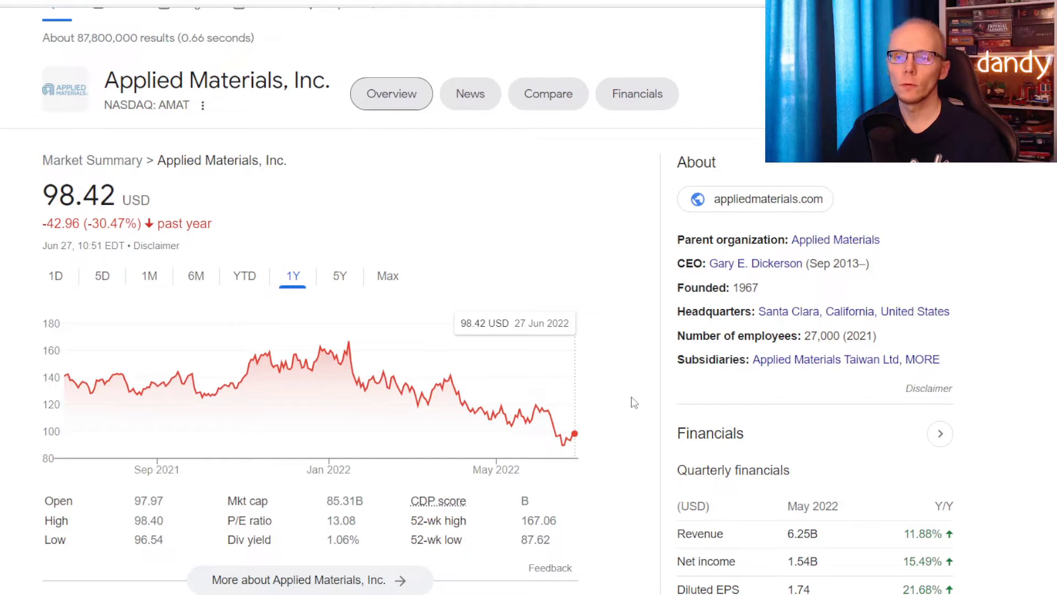
{"action": "left_click", "coordinate": [340, 275]}
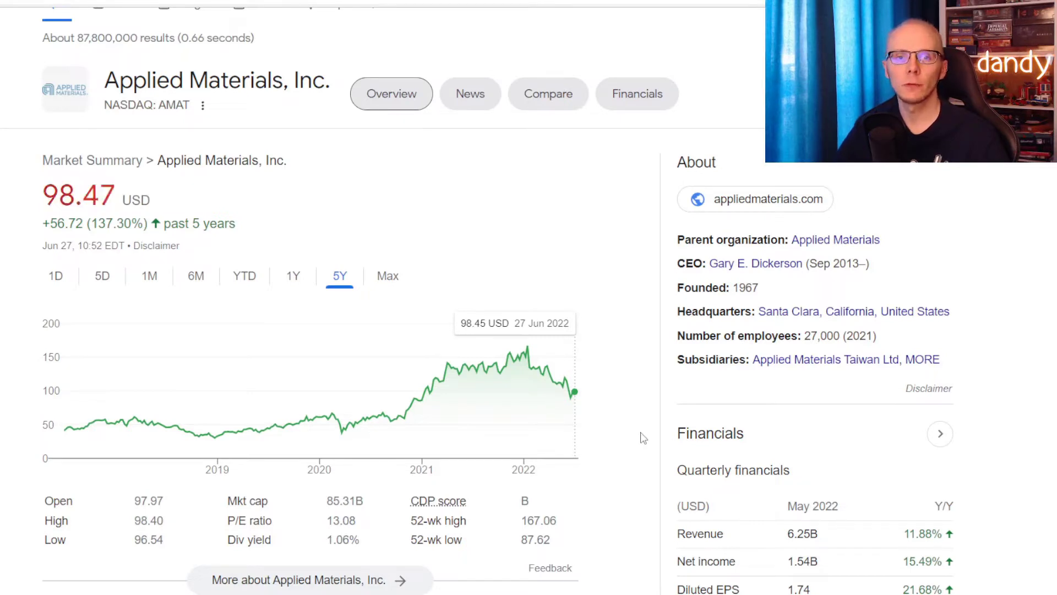
Bring up Lam Research's stock summary, then go back to KLA Corp's summary
{"action": "key", "text": "ctrl+Tab"}
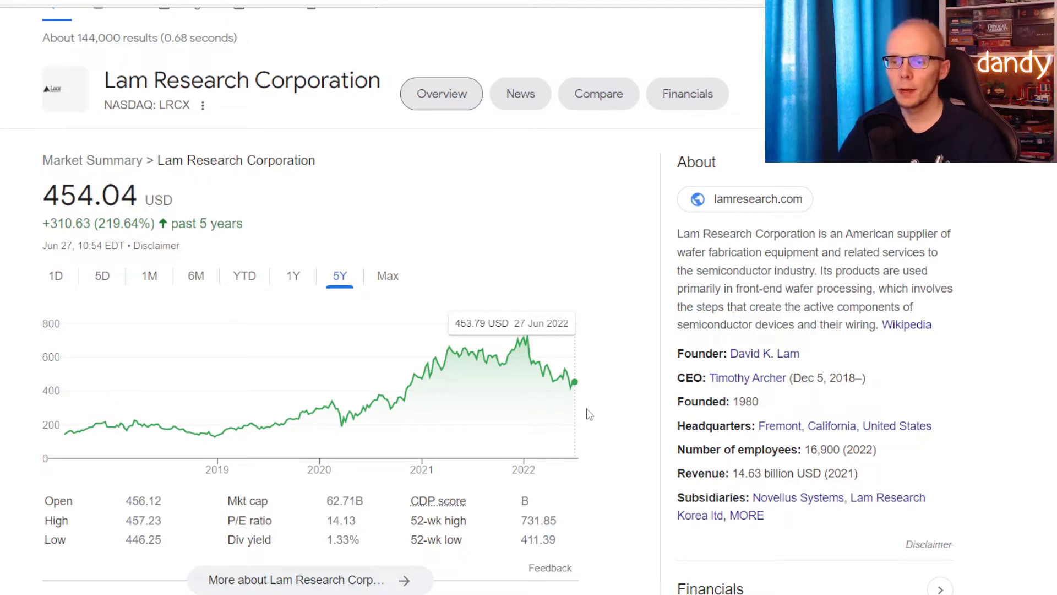
{"action": "key", "text": "alt+Left"}
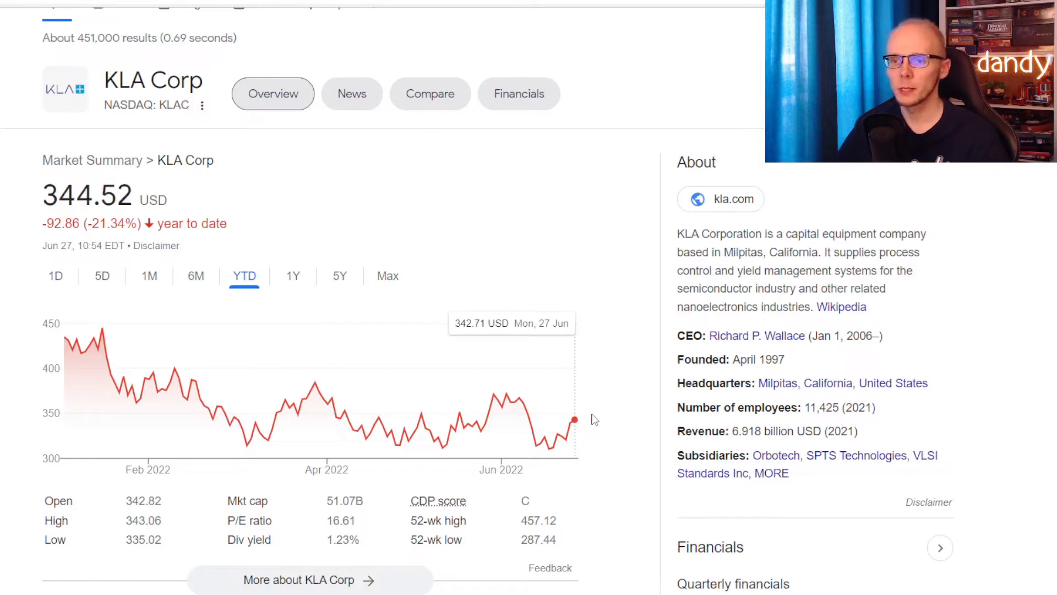
Step KLA Corp's chart range to 1Y and then to 5Y
{"action": "key", "text": "Right"}
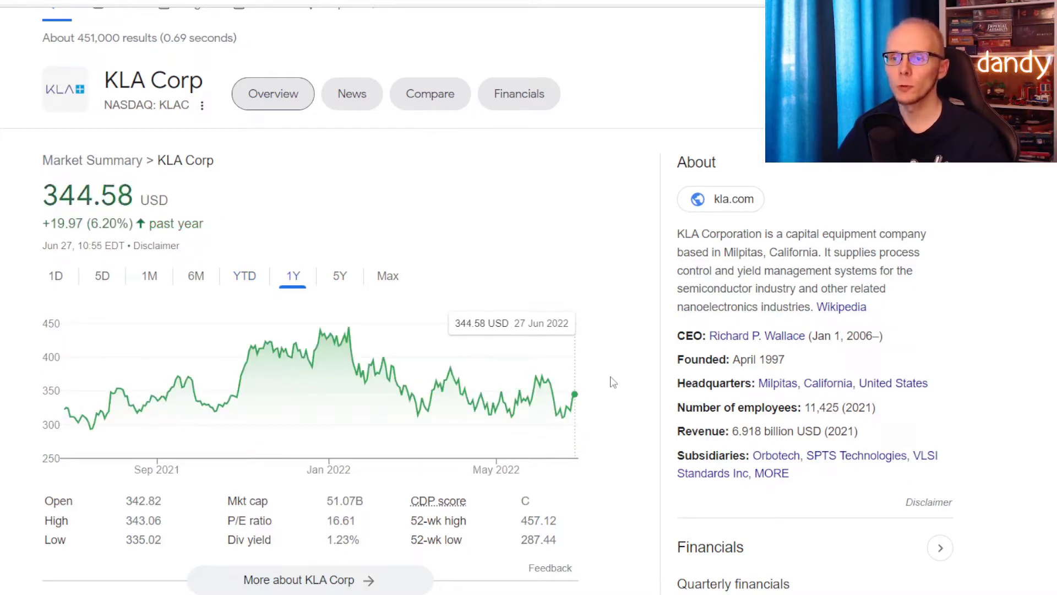
{"action": "key", "text": "Right"}
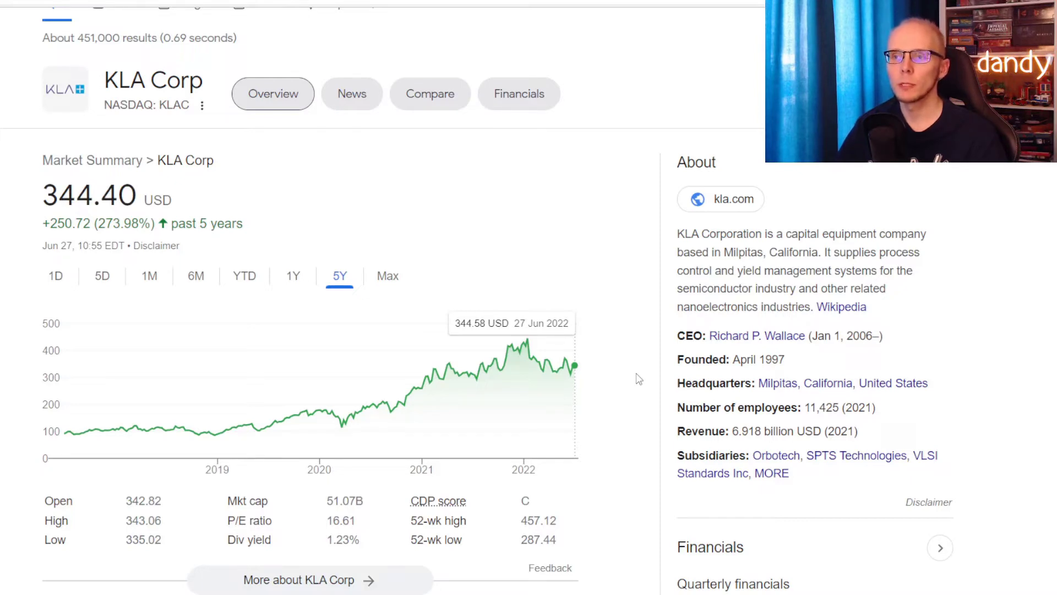
Switch from Google Search to the Dividend stock comparison spreadsheet tab
{"action": "key", "text": "ctrl+Tab"}
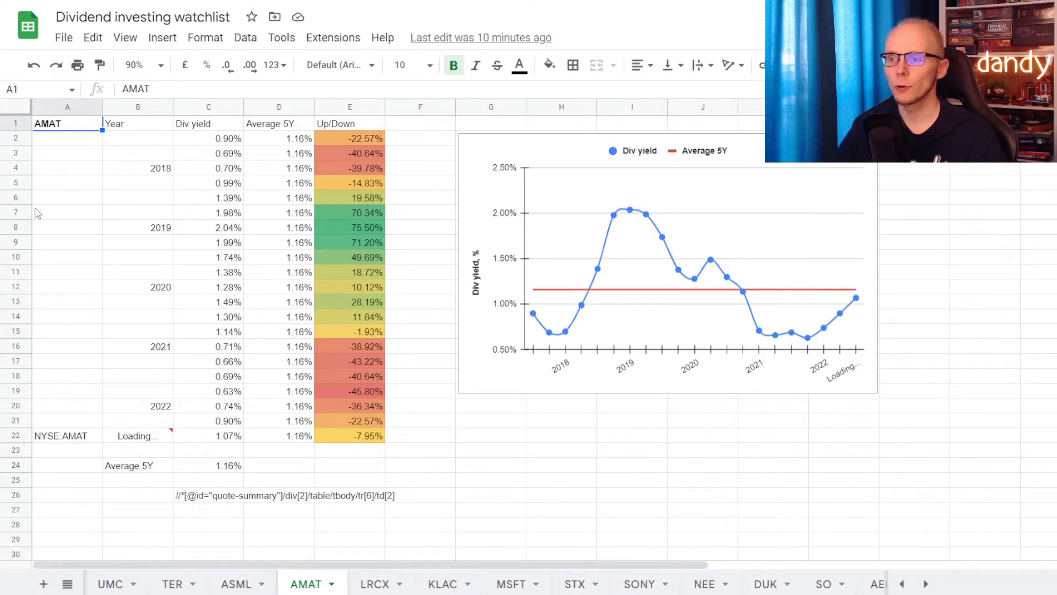
Inspect AMAT's 5Y average yield formula in C24 and the Up/Down values in E8, E19 and E22
{"action": "left_click", "coordinate": [208, 465]}
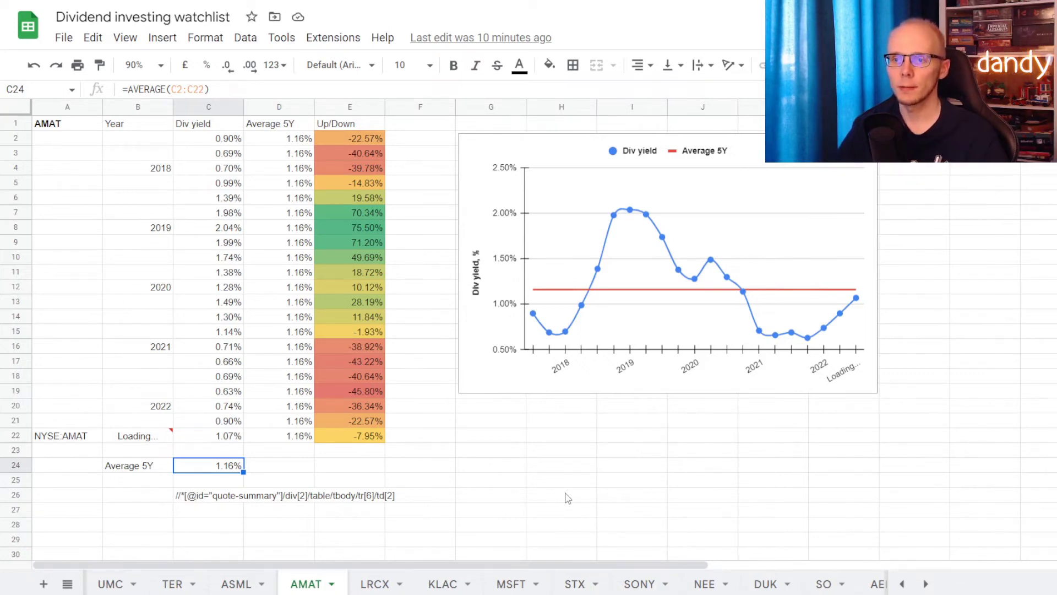
{"action": "left_click", "coordinate": [357, 227]}
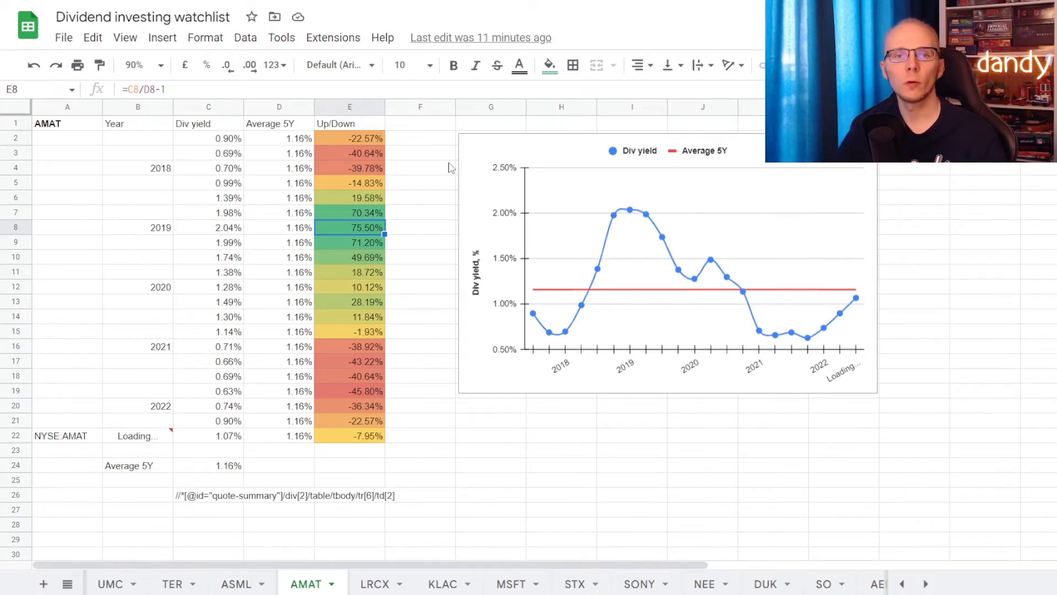
{"action": "key", "text": "Down"}
{"action": "key", "text": "Down"}
{"action": "key", "text": "Down"}
{"action": "key", "text": "Down"}
{"action": "key", "text": "Down"}
{"action": "key", "text": "Down"}
{"action": "key", "text": "Down"}
{"action": "key", "text": "Down"}
{"action": "key", "text": "Down"}
{"action": "key", "text": "Down"}
{"action": "key", "text": "Down"}
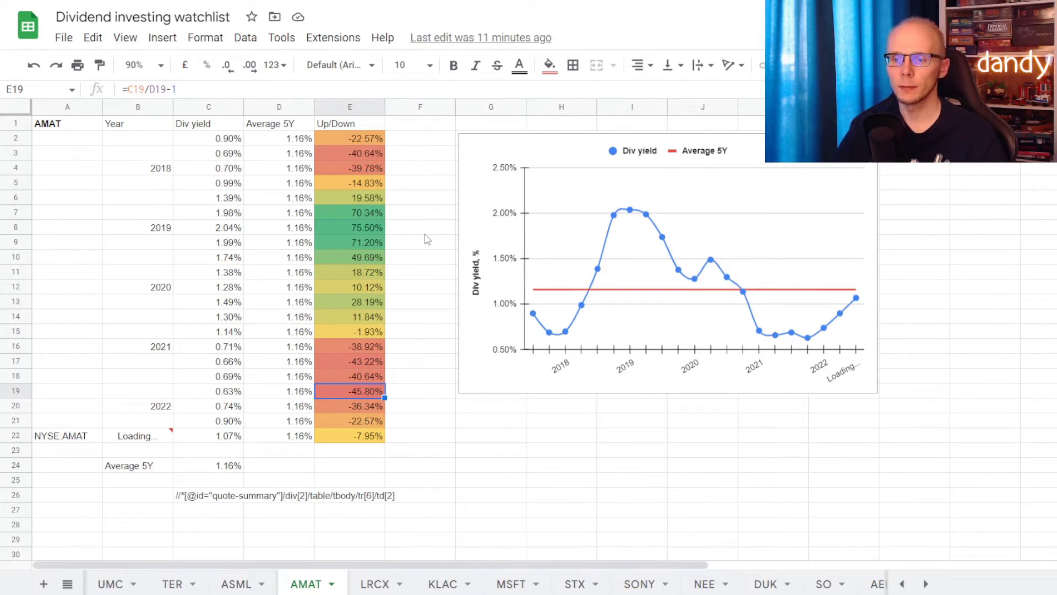
{"action": "key", "text": "ctrl+Down"}
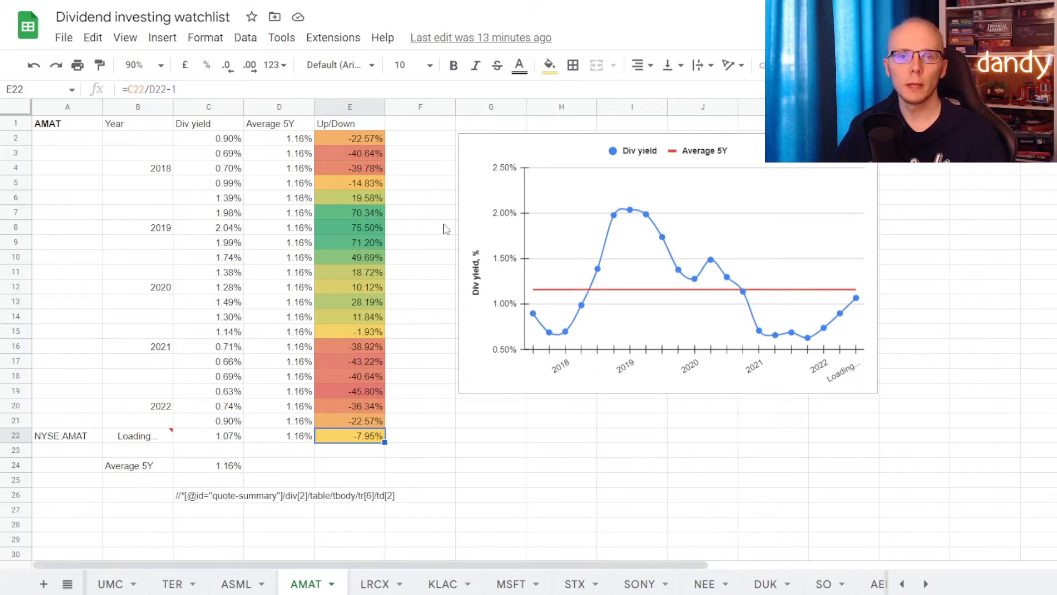
On the LRCX sheet, check the up/down values in E7, E17 and the latest -6.79% in E22
{"action": "key", "text": "ctrl+shift+Page_Down"}
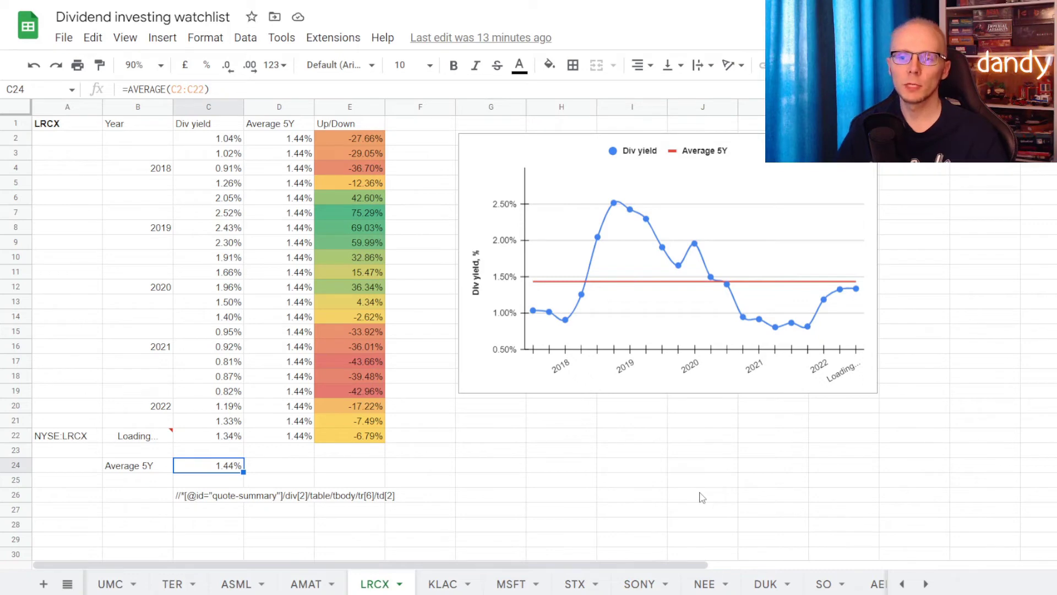
{"action": "left_click", "coordinate": [352, 213]}
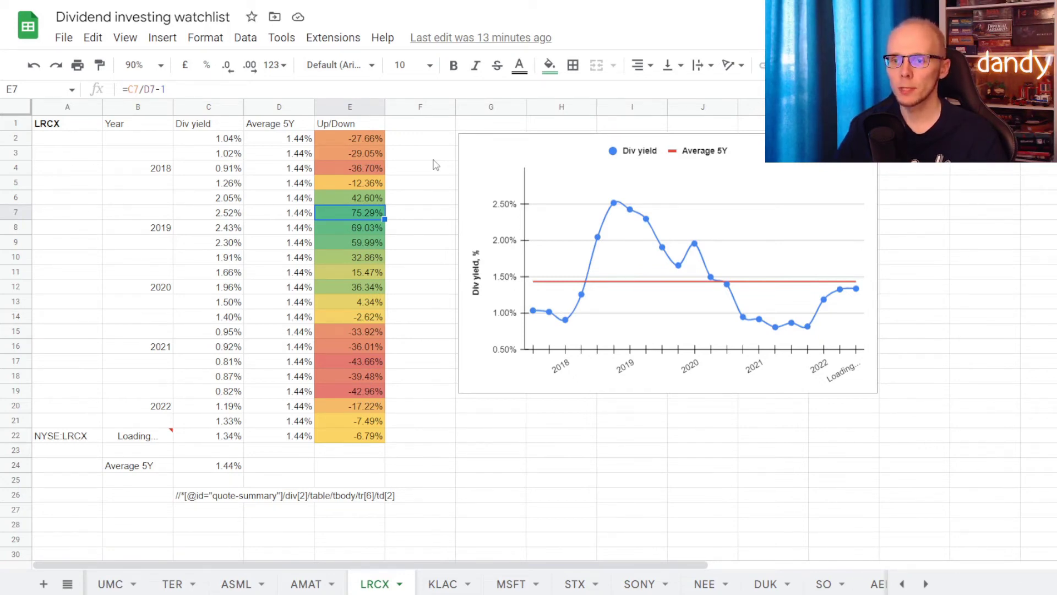
{"action": "key", "text": "Down"}
{"action": "key", "text": "Down"}
{"action": "key", "text": "Down"}
{"action": "key", "text": "Down"}
{"action": "key", "text": "Down"}
{"action": "key", "text": "Down"}
{"action": "key", "text": "Down"}
{"action": "key", "text": "Down"}
{"action": "key", "text": "Down"}
{"action": "key", "text": "Down"}
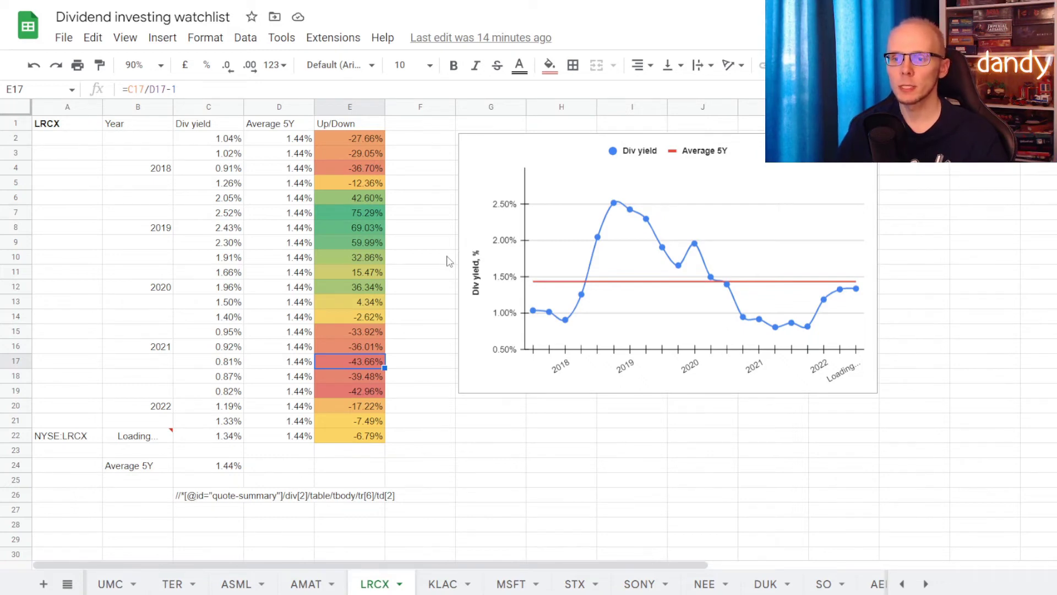
{"action": "key", "text": "ctrl+Down"}
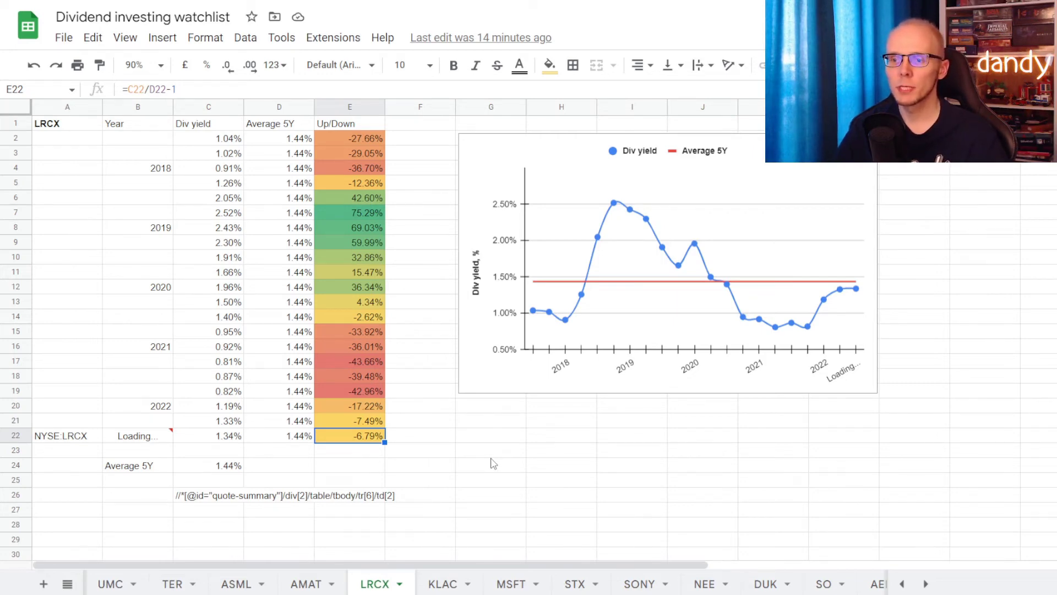
On the KLAC sheet, check the up/down values in E7, E19 and E22
{"action": "key", "text": "ctrl+shift+Page_Down"}
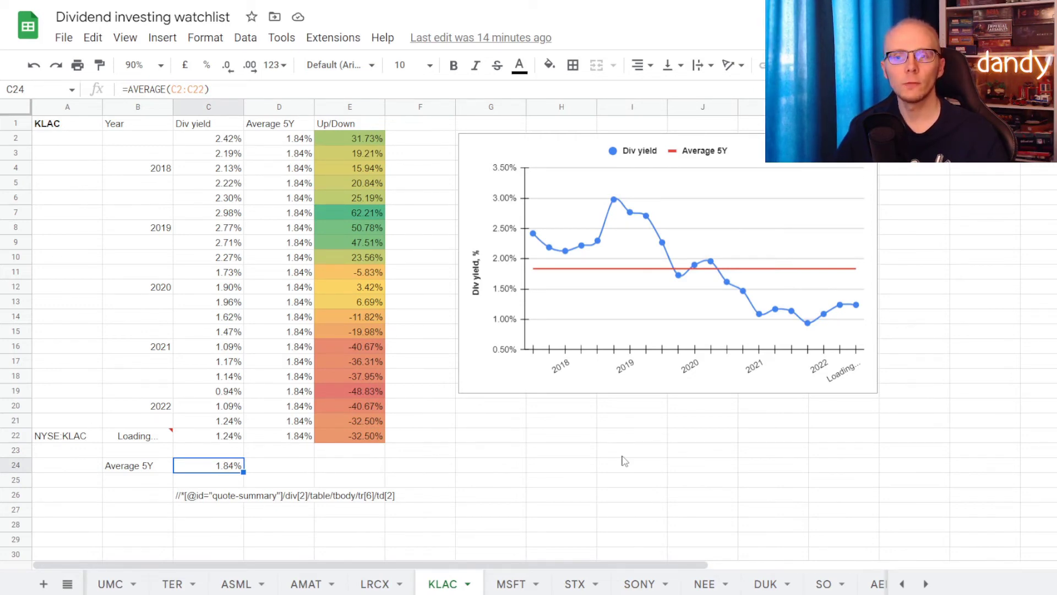
{"action": "left_click", "coordinate": [350, 212]}
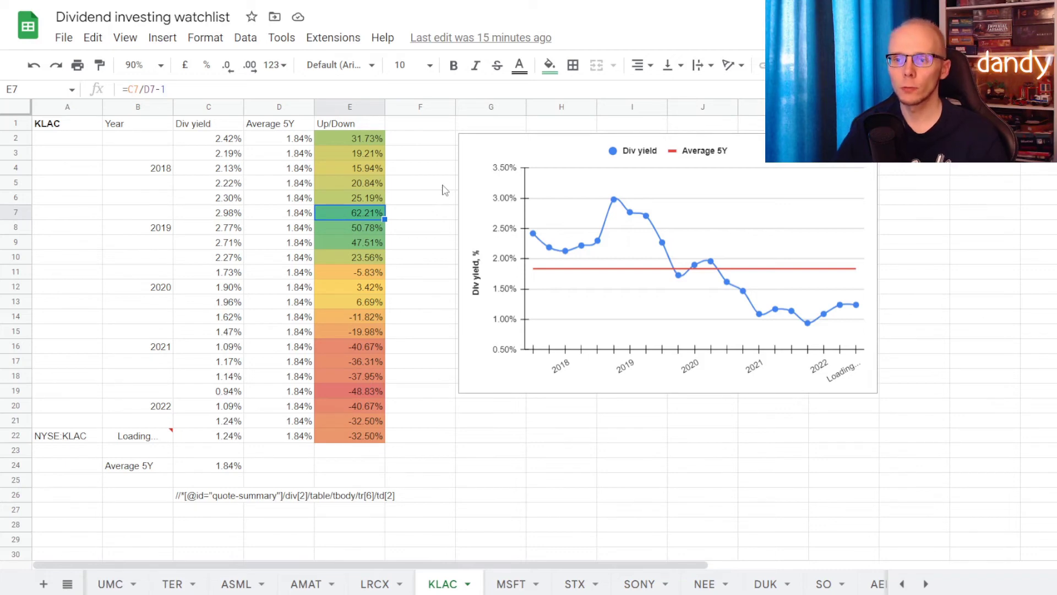
{"action": "key", "text": "Down"}
{"action": "key", "text": "Down"}
{"action": "key", "text": "Down"}
{"action": "key", "text": "Down"}
{"action": "key", "text": "Down"}
{"action": "key", "text": "Down"}
{"action": "key", "text": "Down"}
{"action": "key", "text": "Down"}
{"action": "key", "text": "Down"}
{"action": "key", "text": "Down"}
{"action": "key", "text": "Down"}
{"action": "key", "text": "Down"}
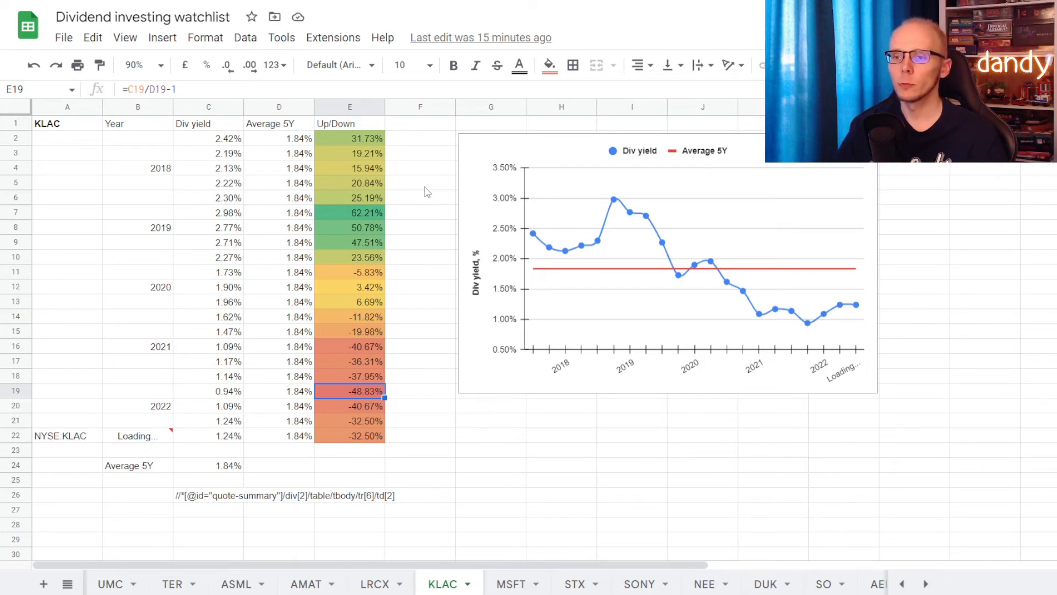
{"action": "key", "text": "Down"}
{"action": "key", "text": "Down"}
{"action": "key", "text": "Down"}
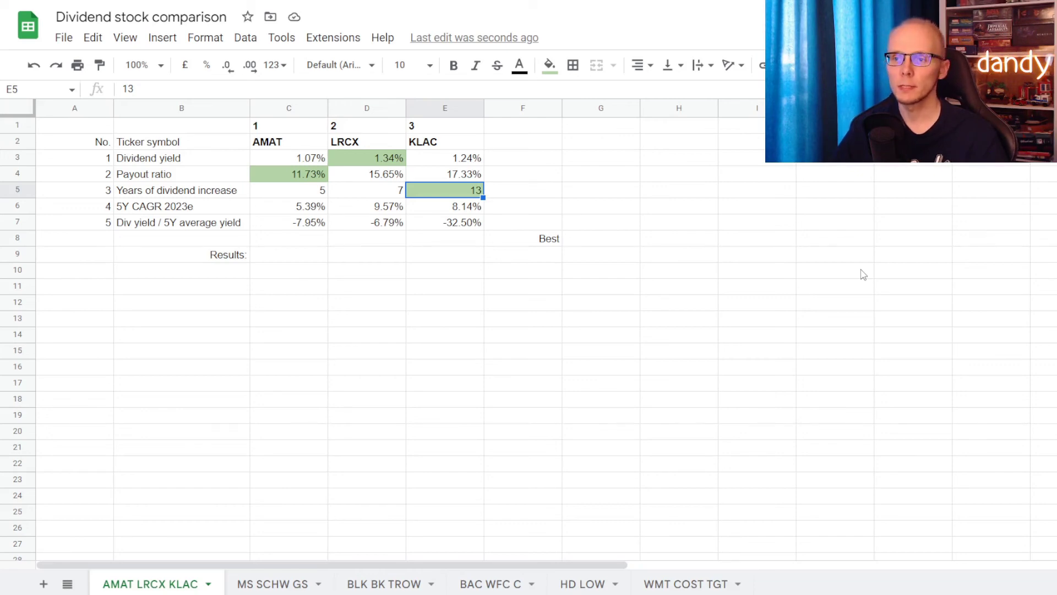
Move to LRCX's 9.57% 5Y CAGR in D6 and -6.79% yield-versus-average in D7
{"action": "key", "text": "Down"}
{"action": "key", "text": "Left"}
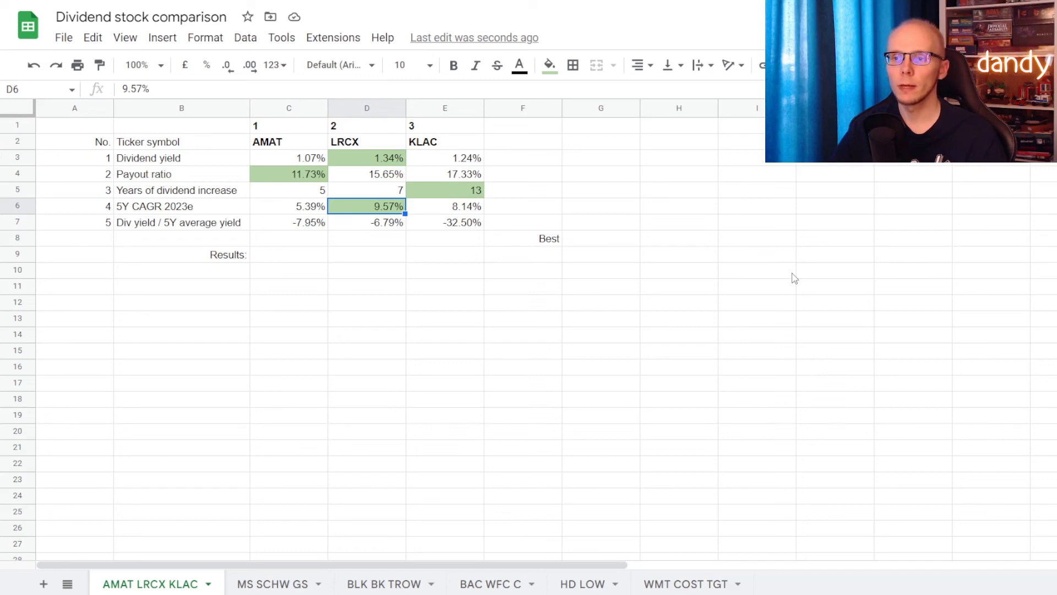
{"action": "key", "text": "Down"}
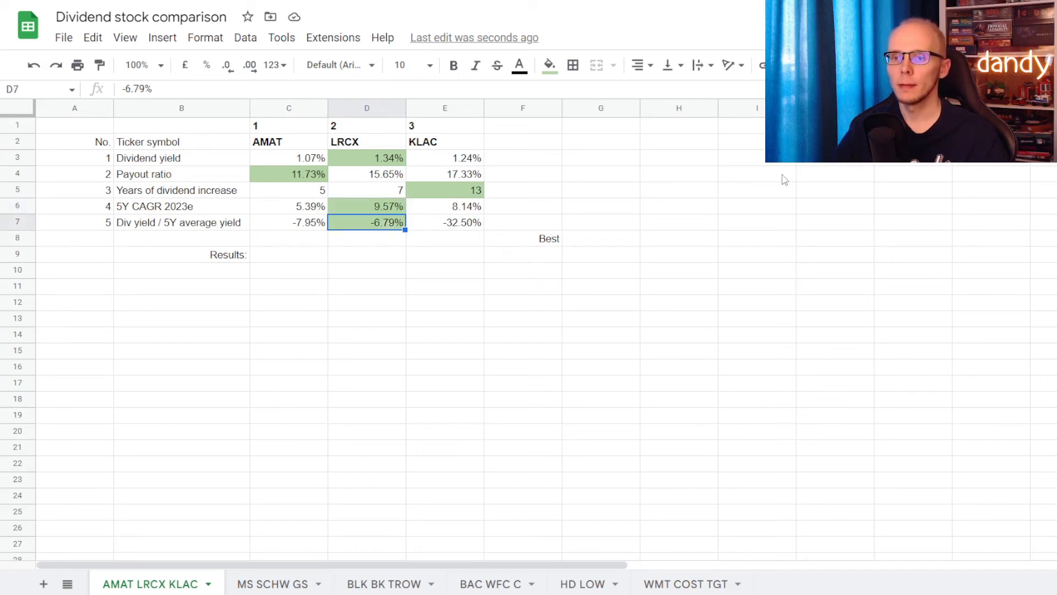